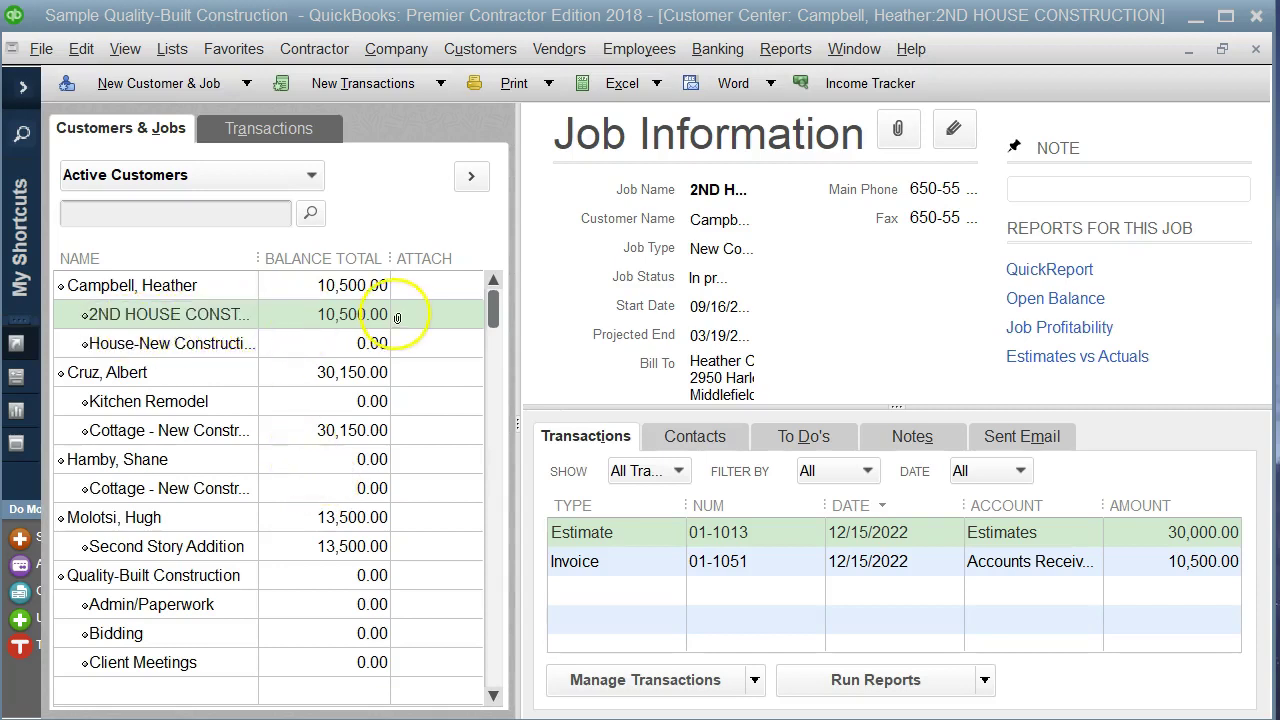
- Open the 2ND HOUSE CONSTRUCTION job's estimate and add a 07 Wall Framing item, leaving a blank row beneath the existing lines
drag(514, 229, 394, 236)
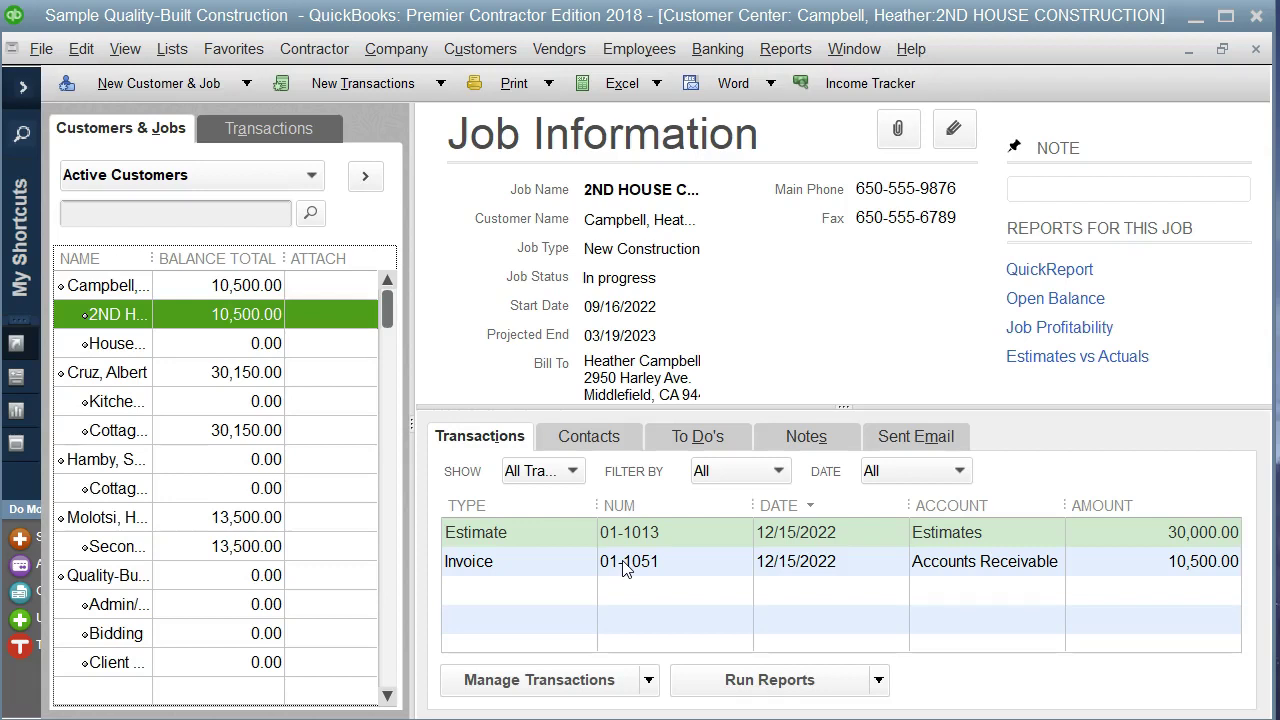
double_click(549, 535)
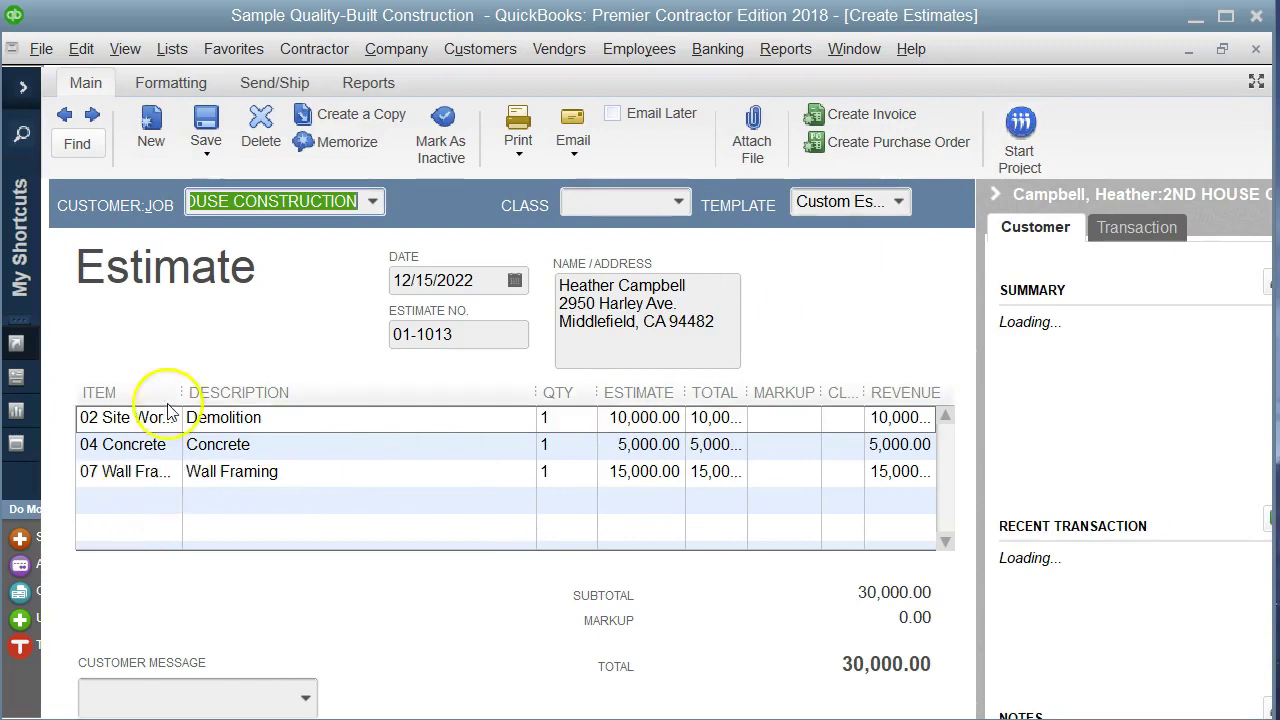
click(138, 527)
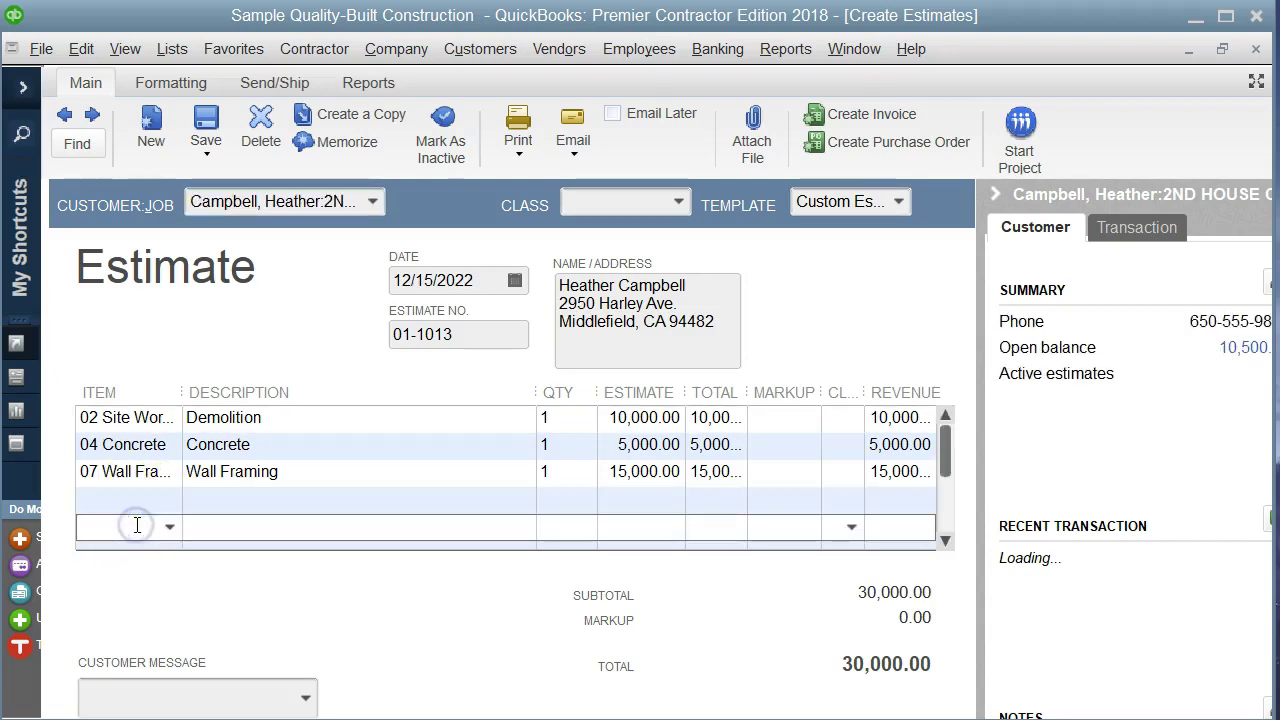
click(169, 528)
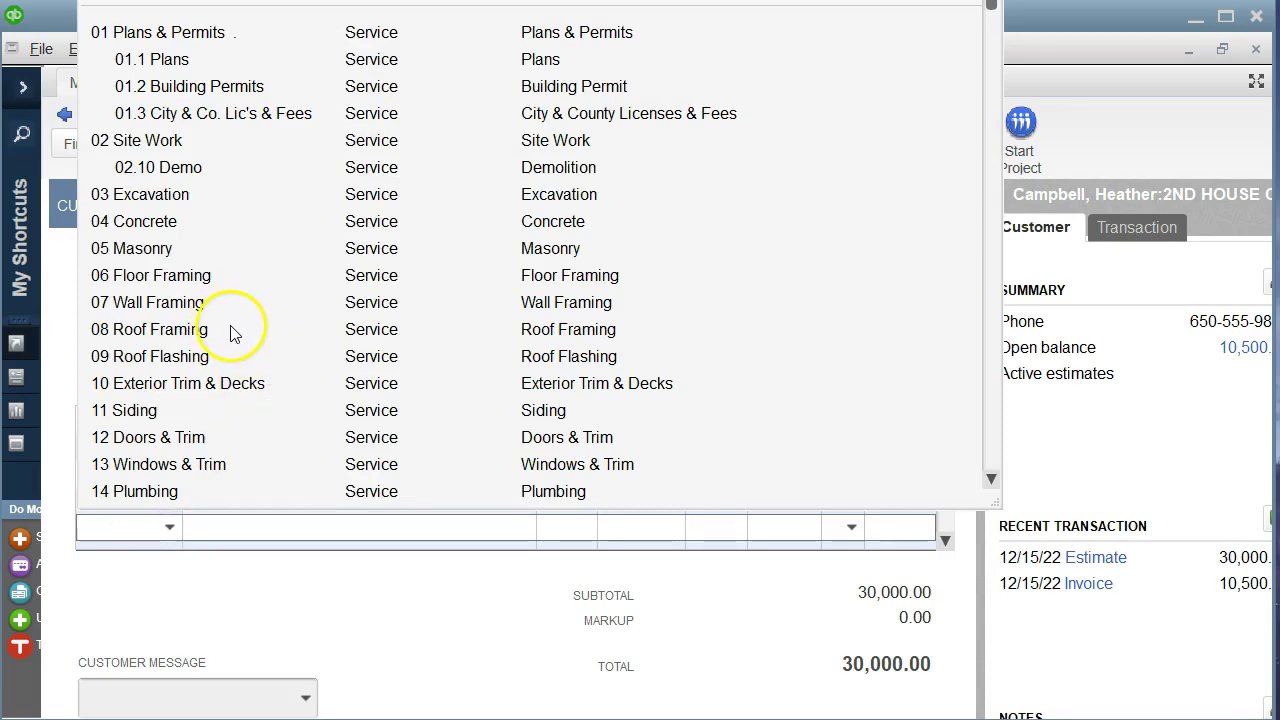
click(152, 303)
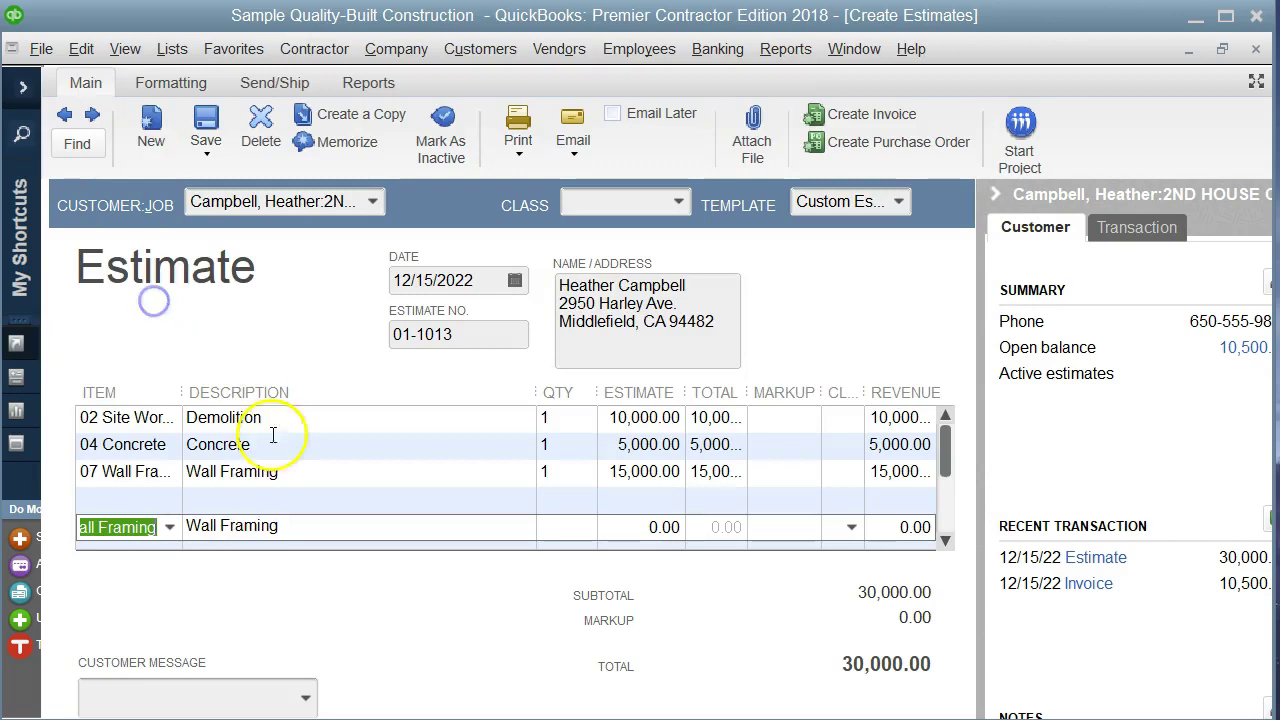
- Set the new wall framing line's description to "Wall Framing CO1", with a quantity of 1 and an estimate of 500.00
click(285, 522)
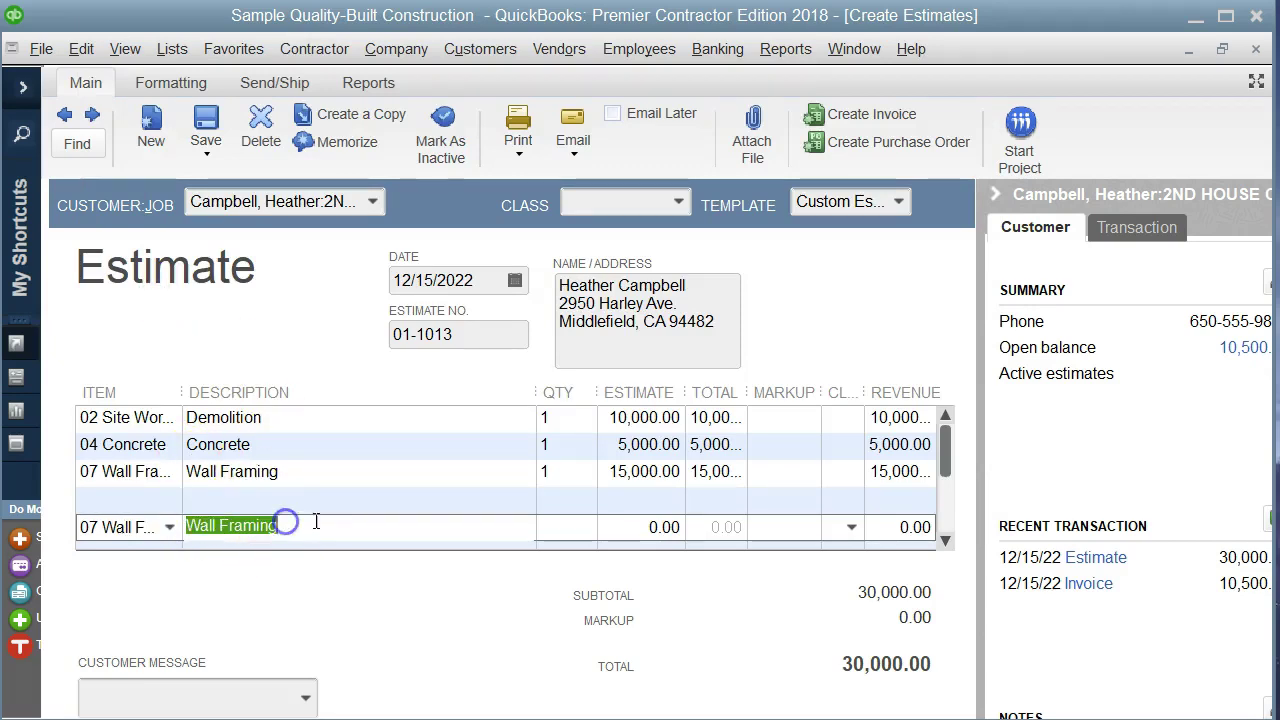
click(299, 527)
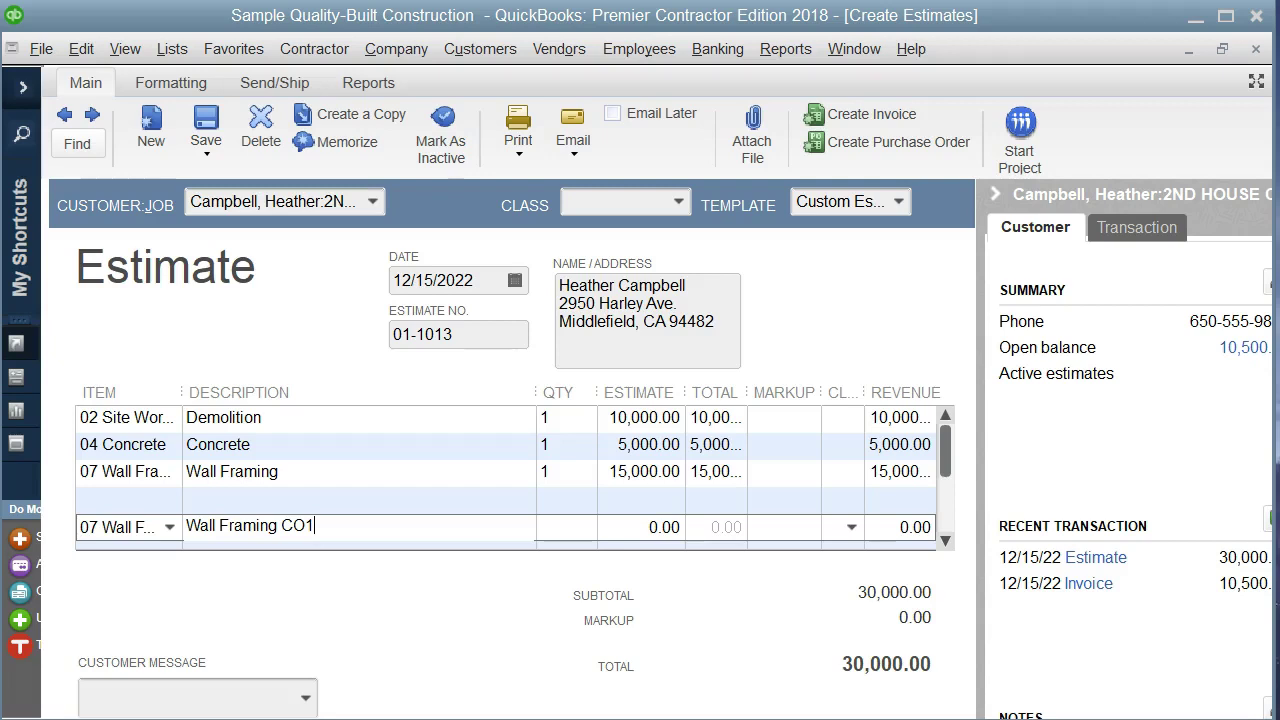
key(Tab)
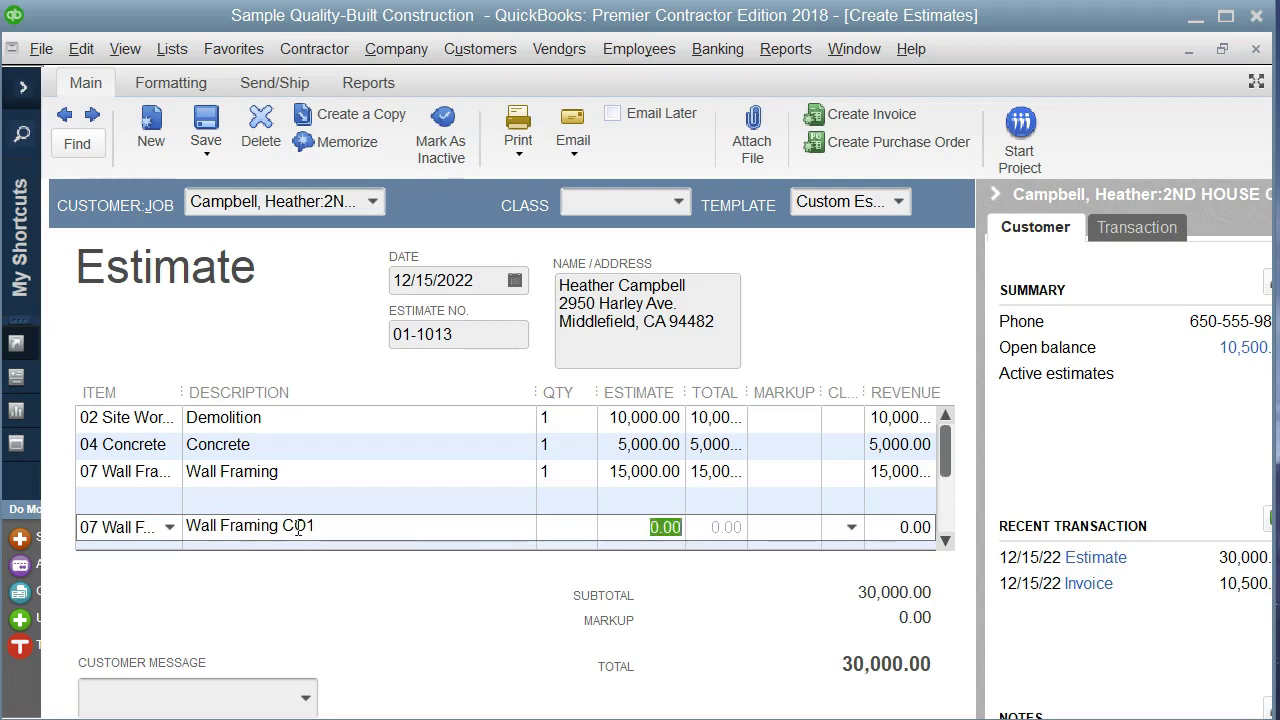
click(576, 530)
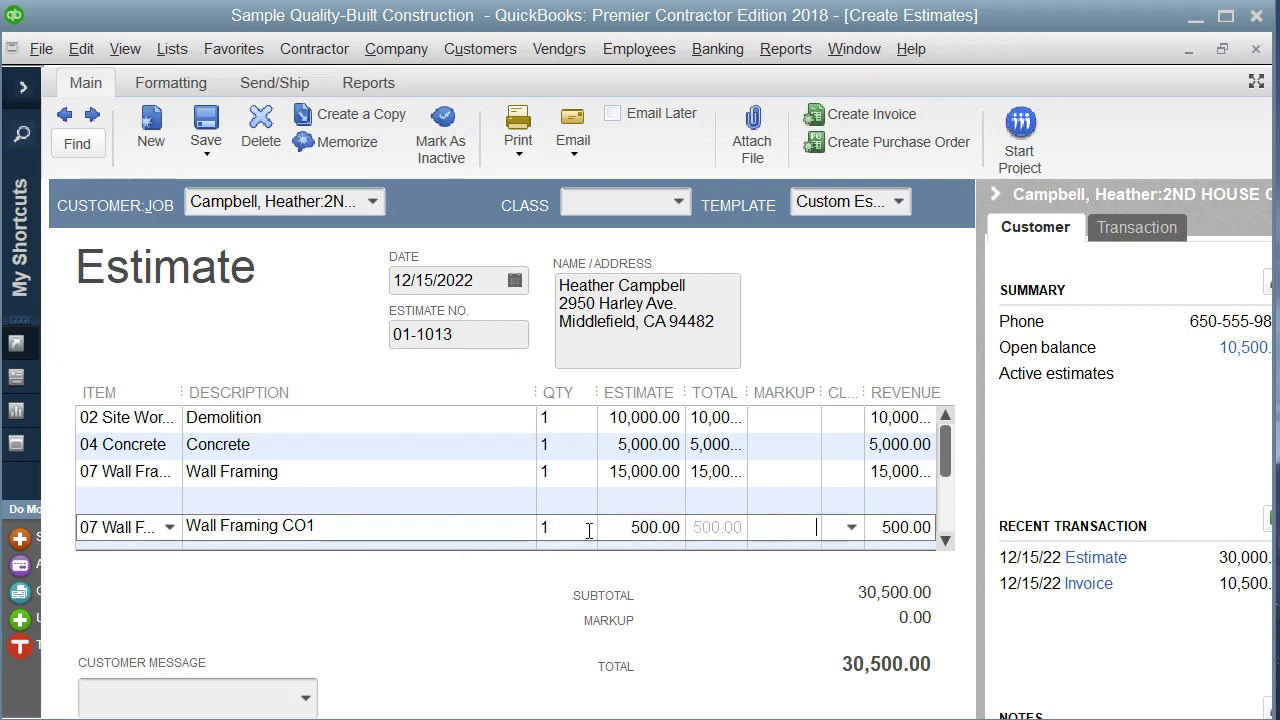
click(903, 528)
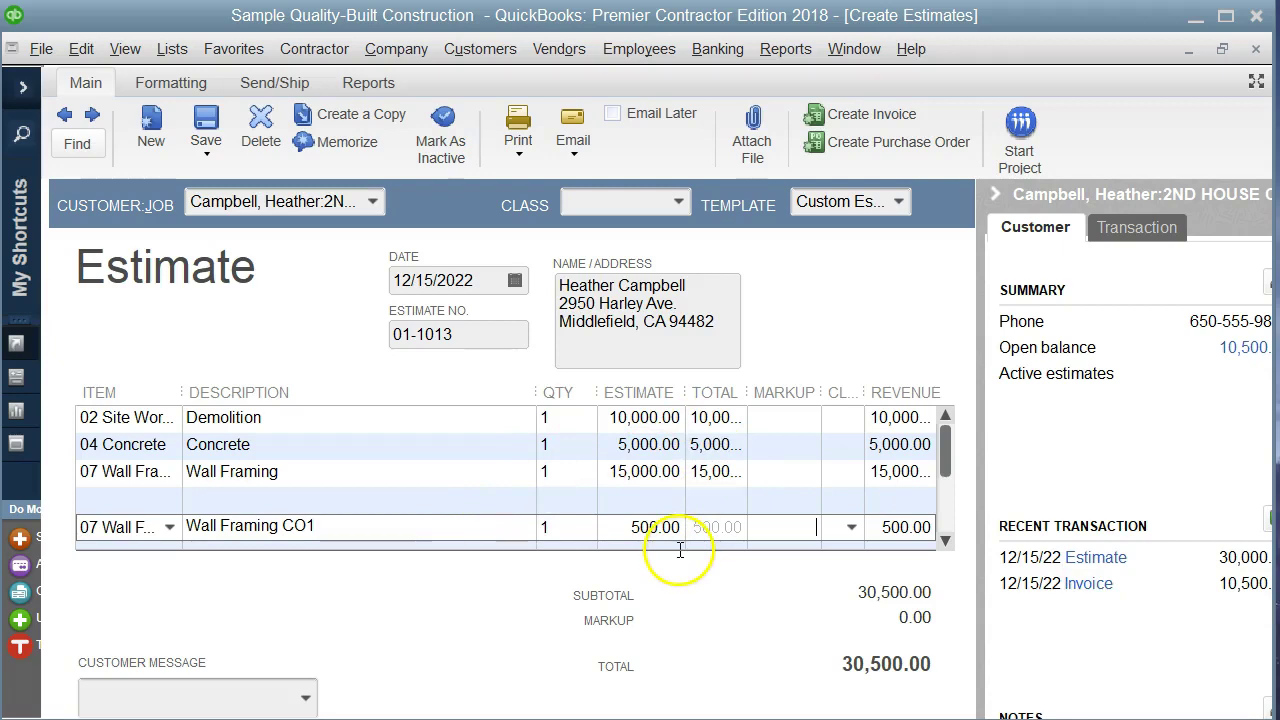
- Close the estimate, recording the changes and adding the change order text to it
click(1255, 50)
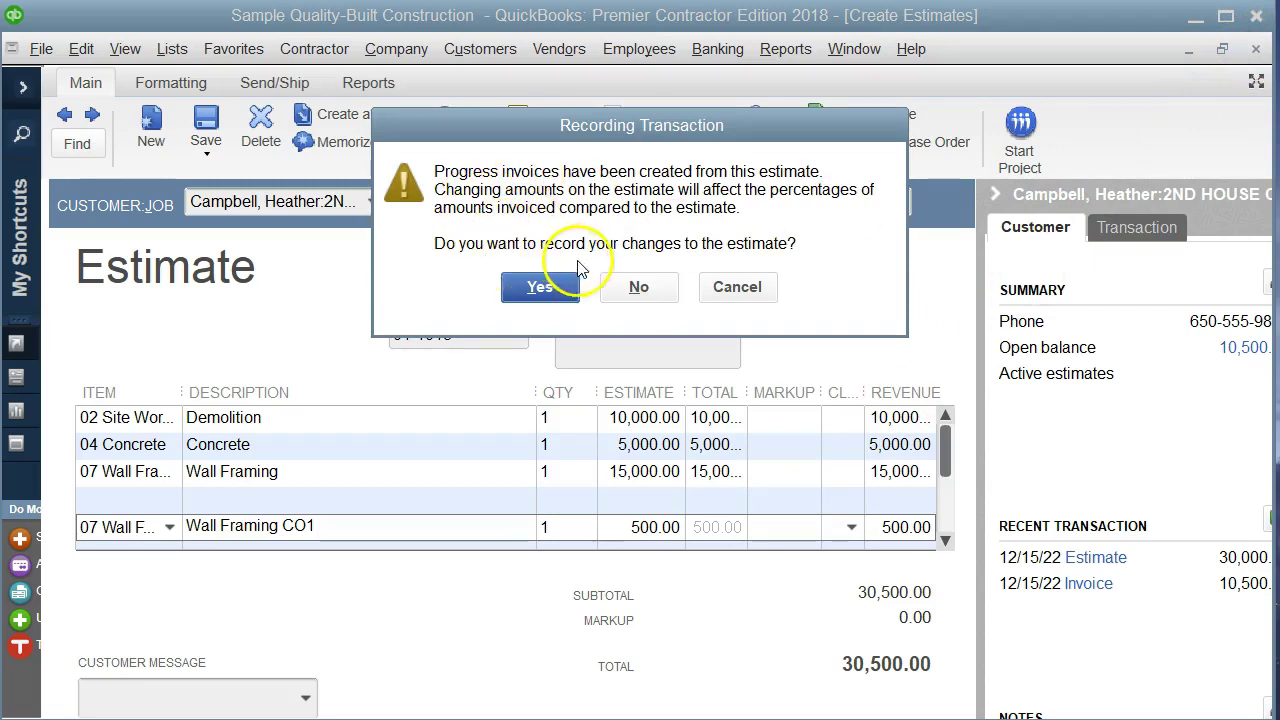
click(540, 289)
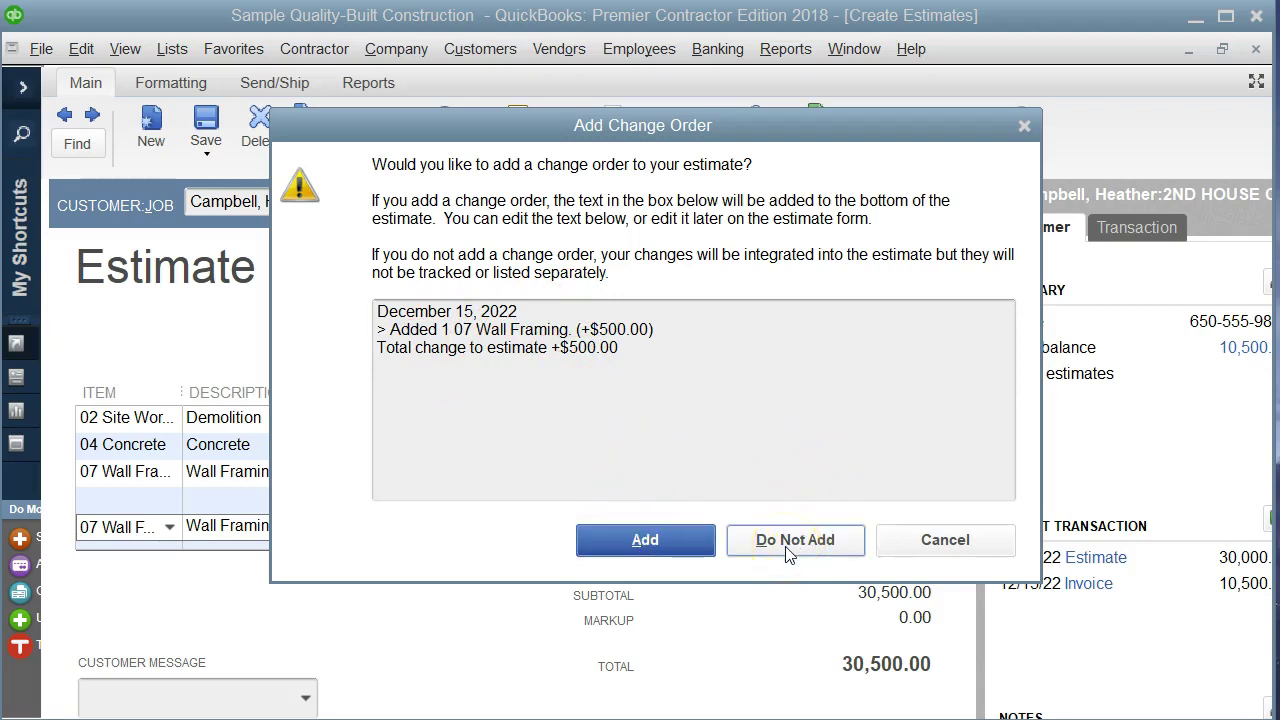
click(622, 558)
click(629, 548)
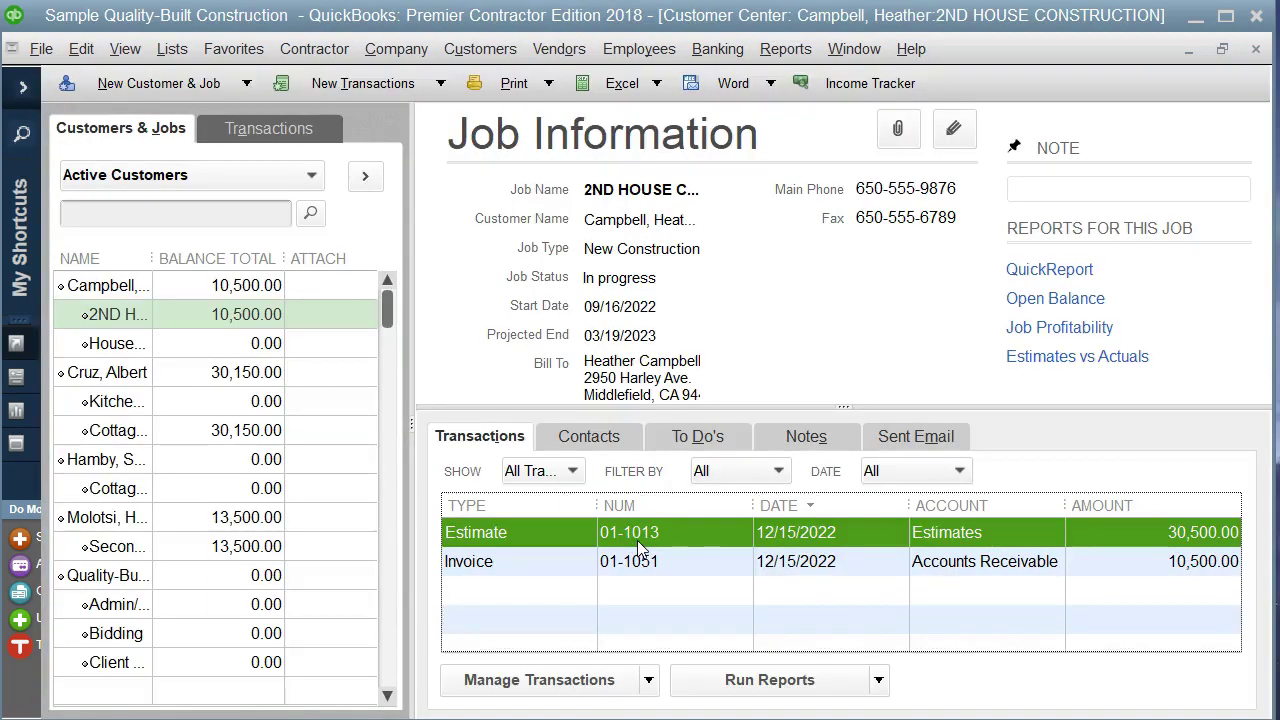
- Reopen the job's estimate, review the Wall Framing CO1 line and the change order text, and close the estimate
double_click(676, 532)
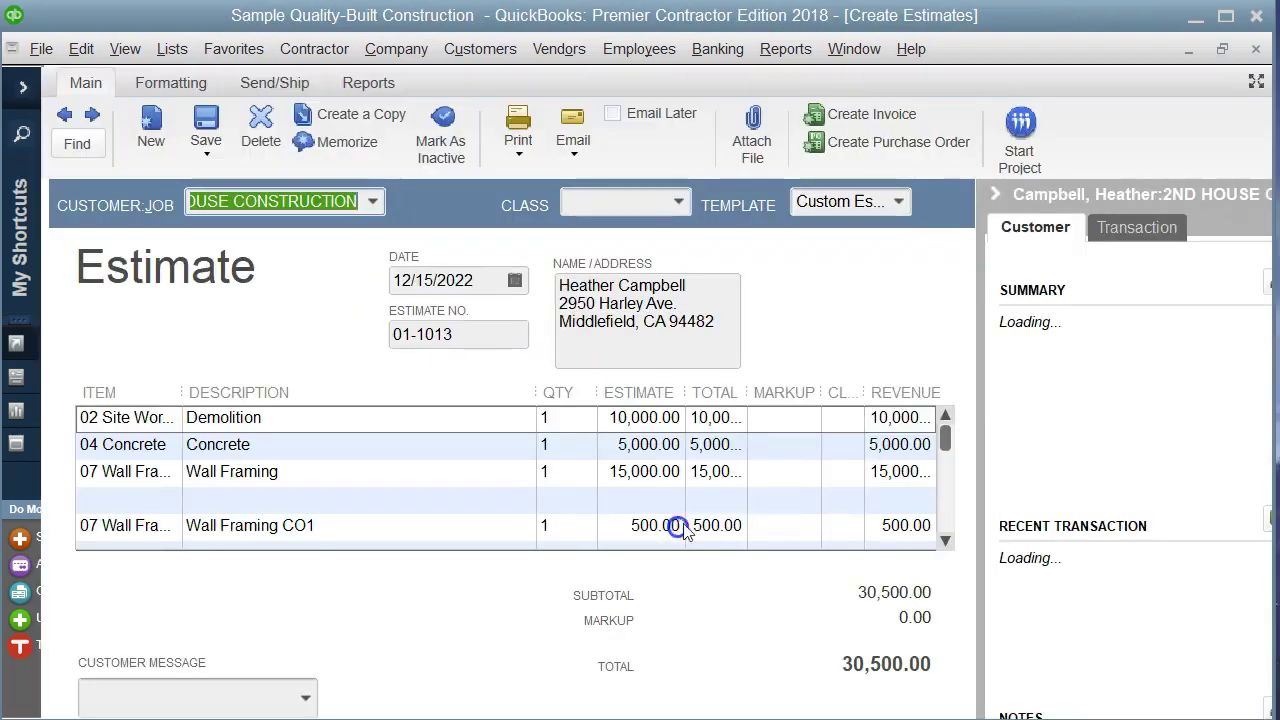
drag(945, 437, 947, 497)
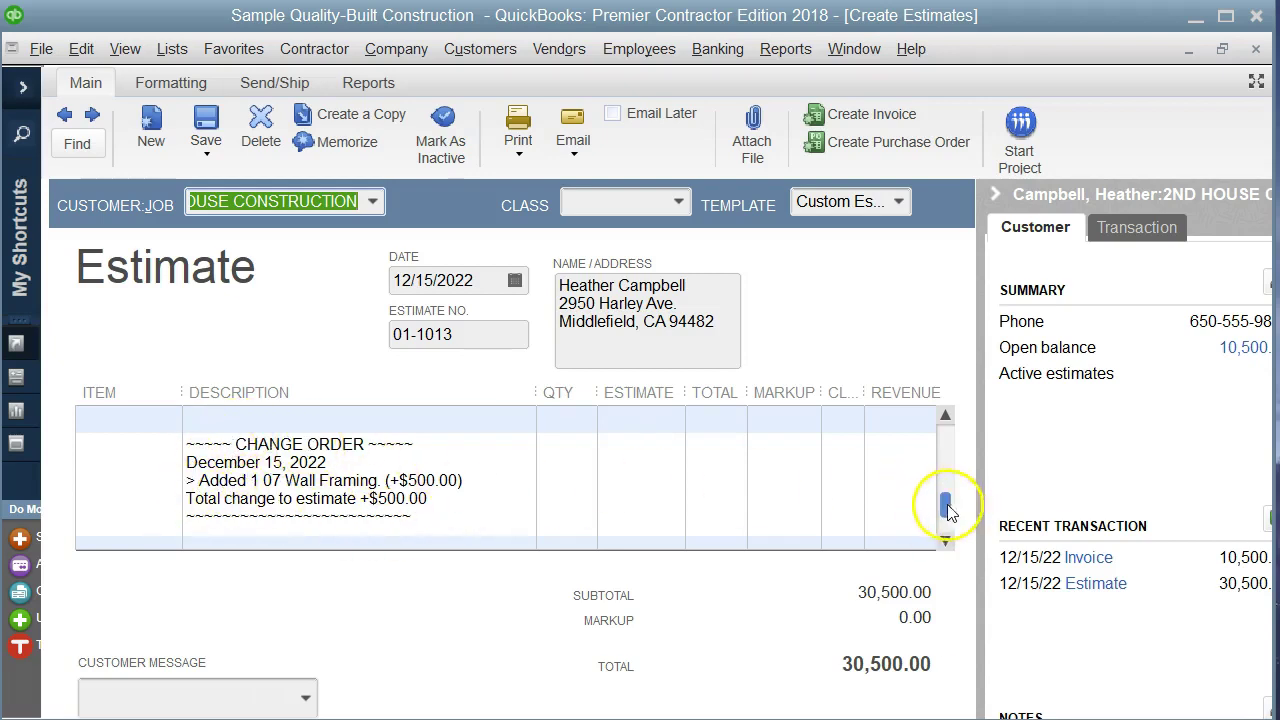
drag(946, 508, 945, 462)
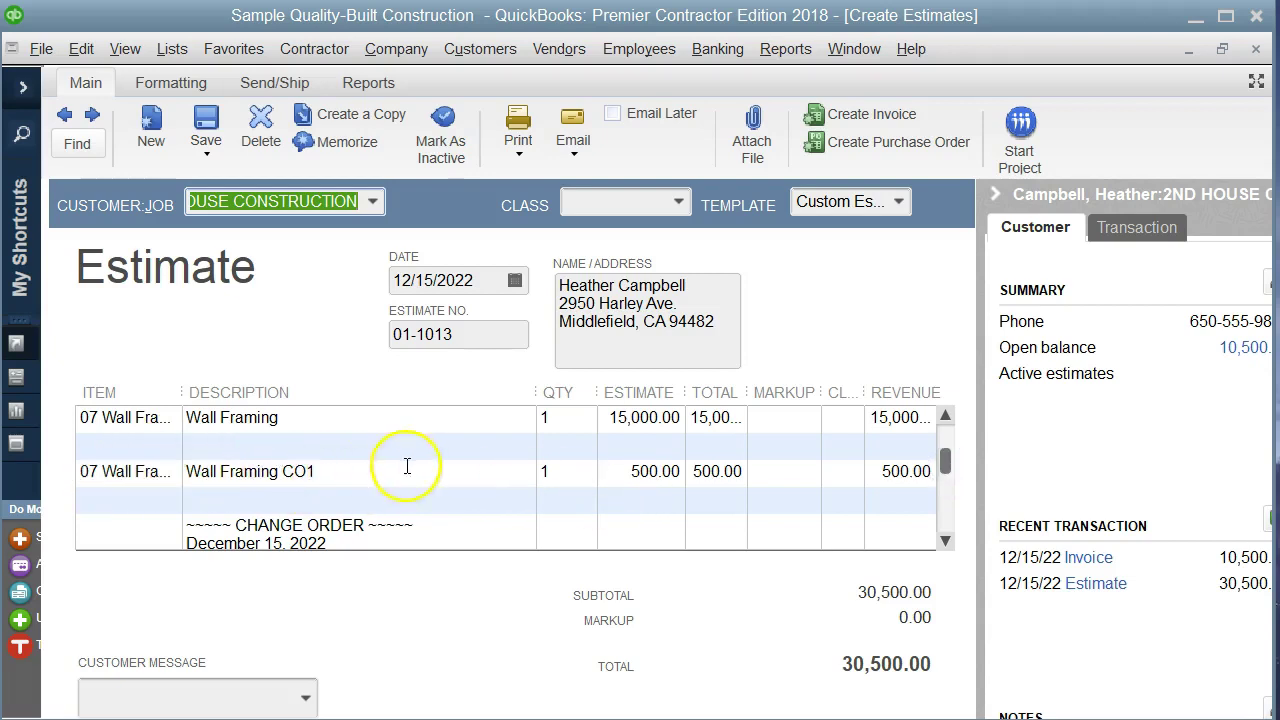
click(347, 472)
click(347, 472)
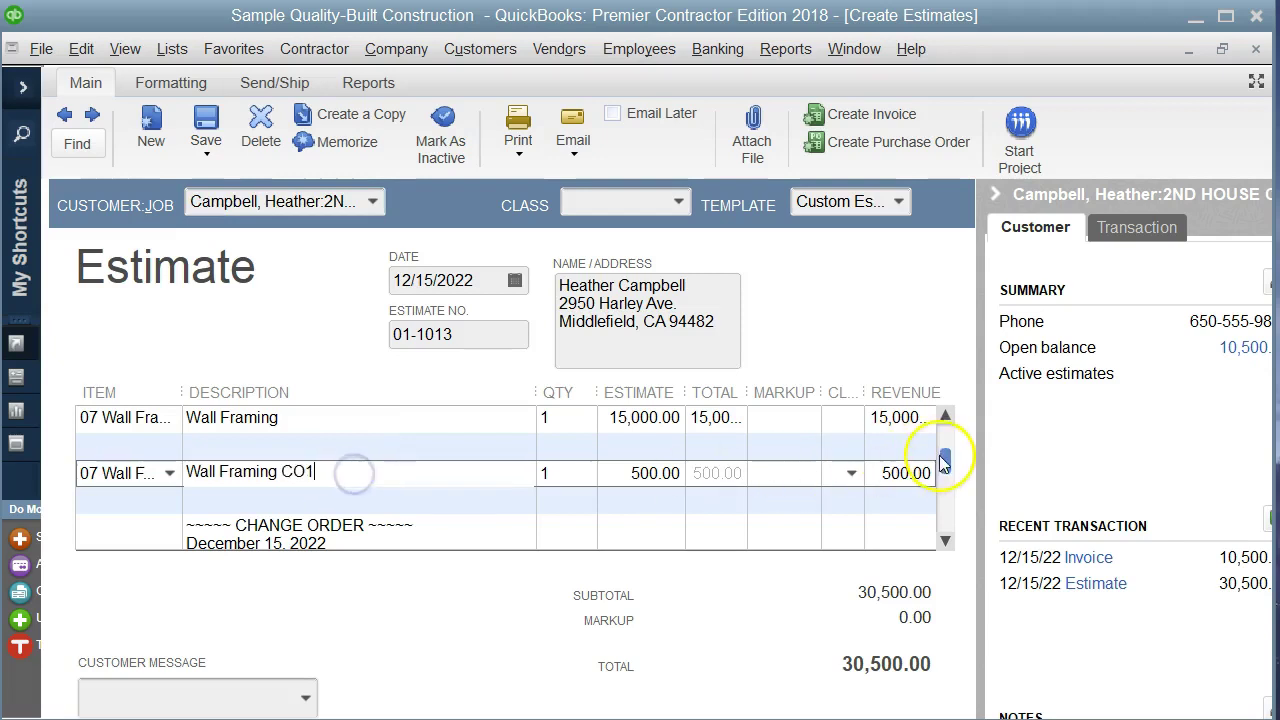
drag(940, 462, 945, 505)
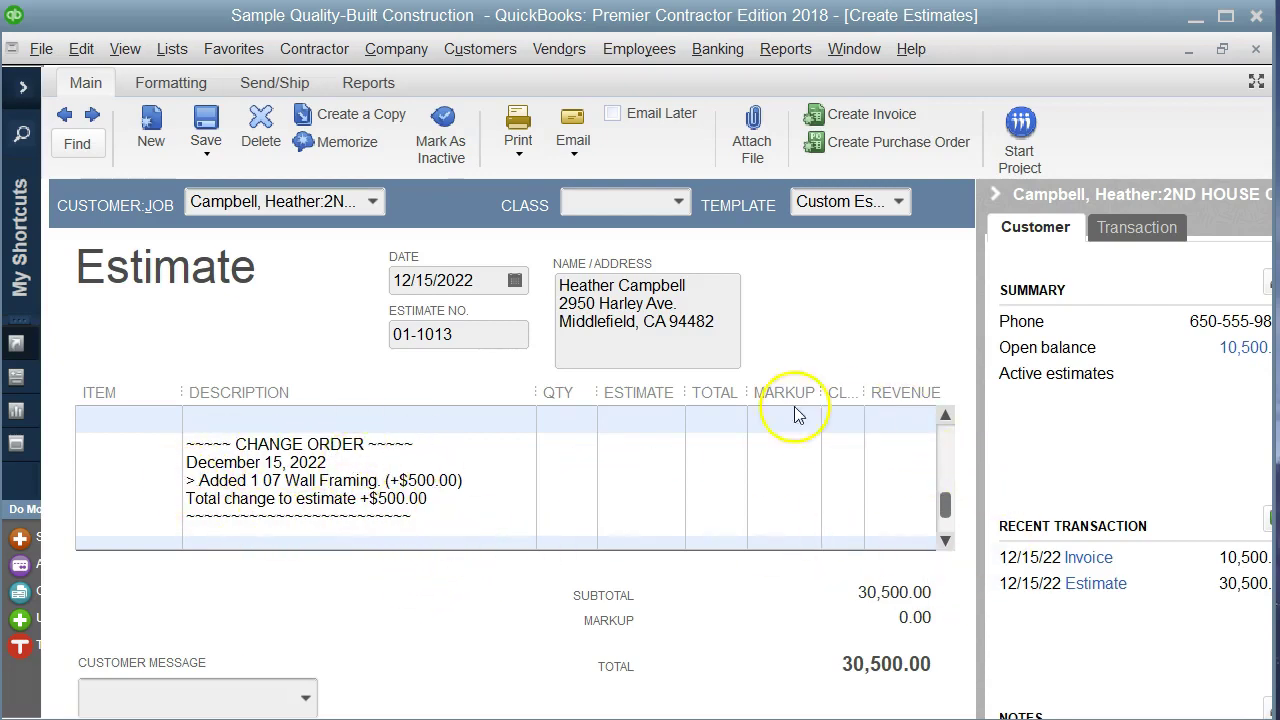
click(1257, 51)
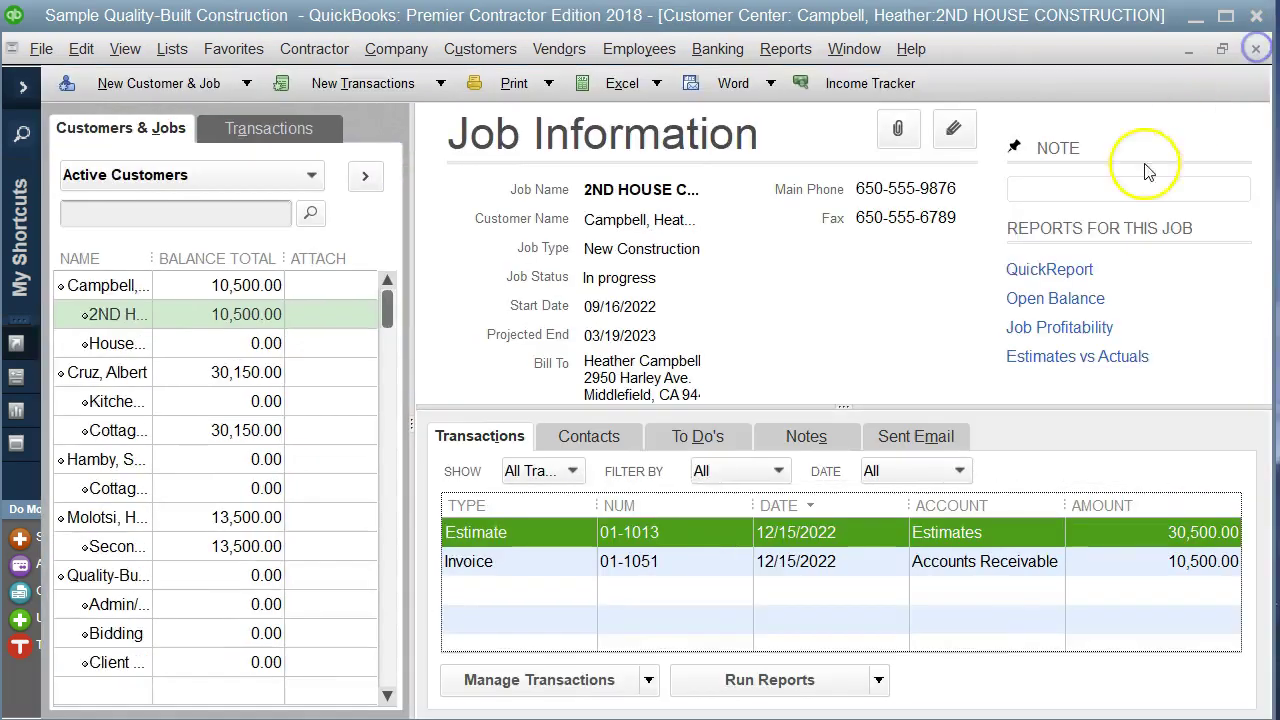
- Create a progress invoice from the 2ND HOUSE CONSTRUCTION job's estimate, choosing selected items or different percentages of each item
click(322, 85)
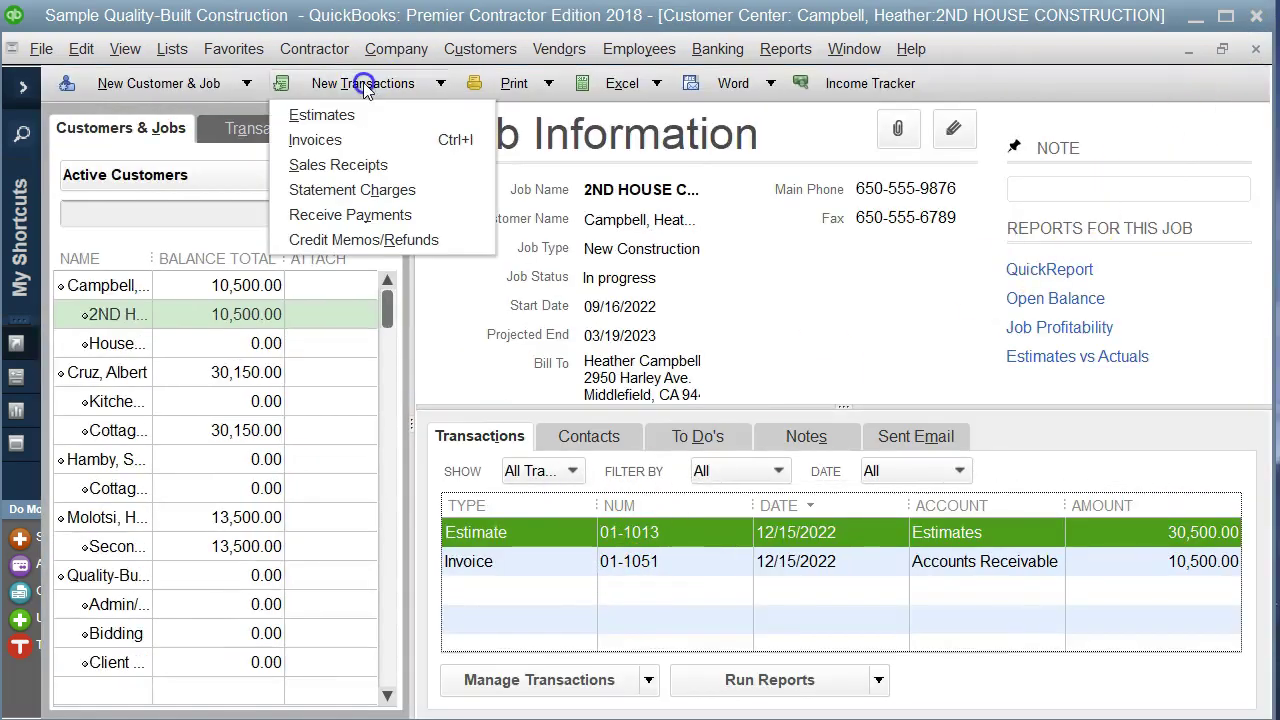
click(314, 137)
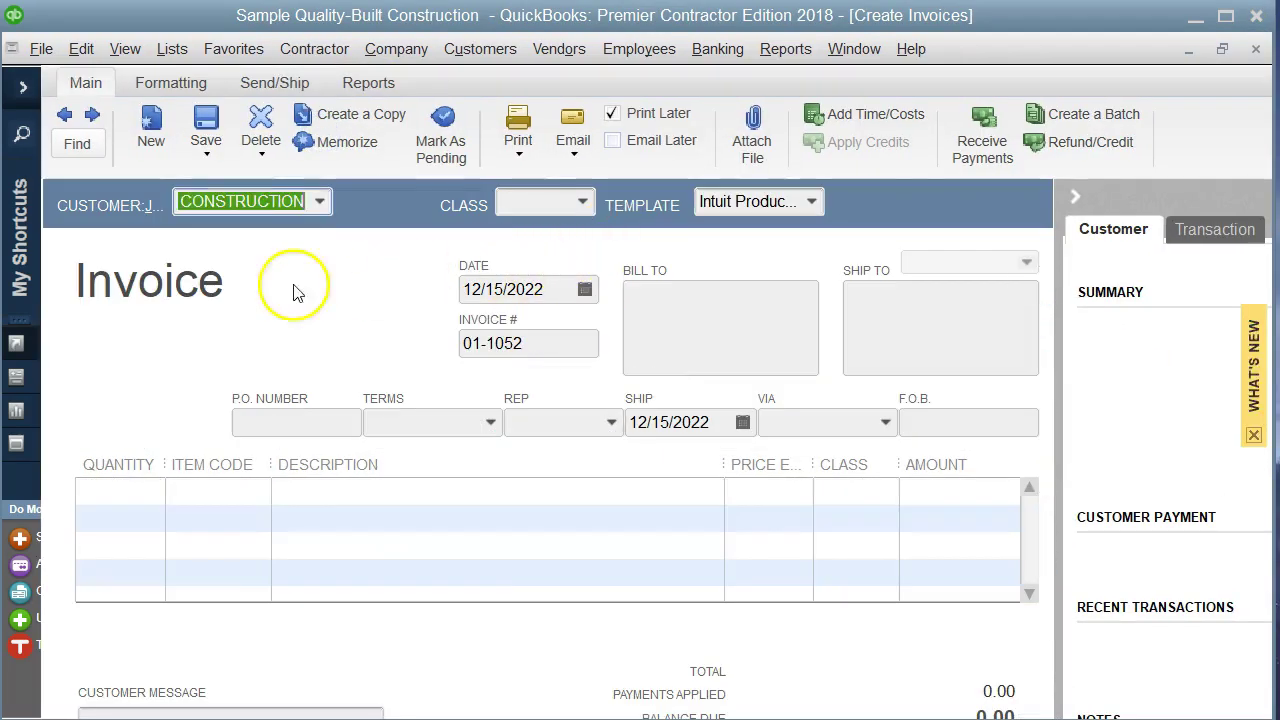
click(285, 215)
drag(363, 90, 614, 126)
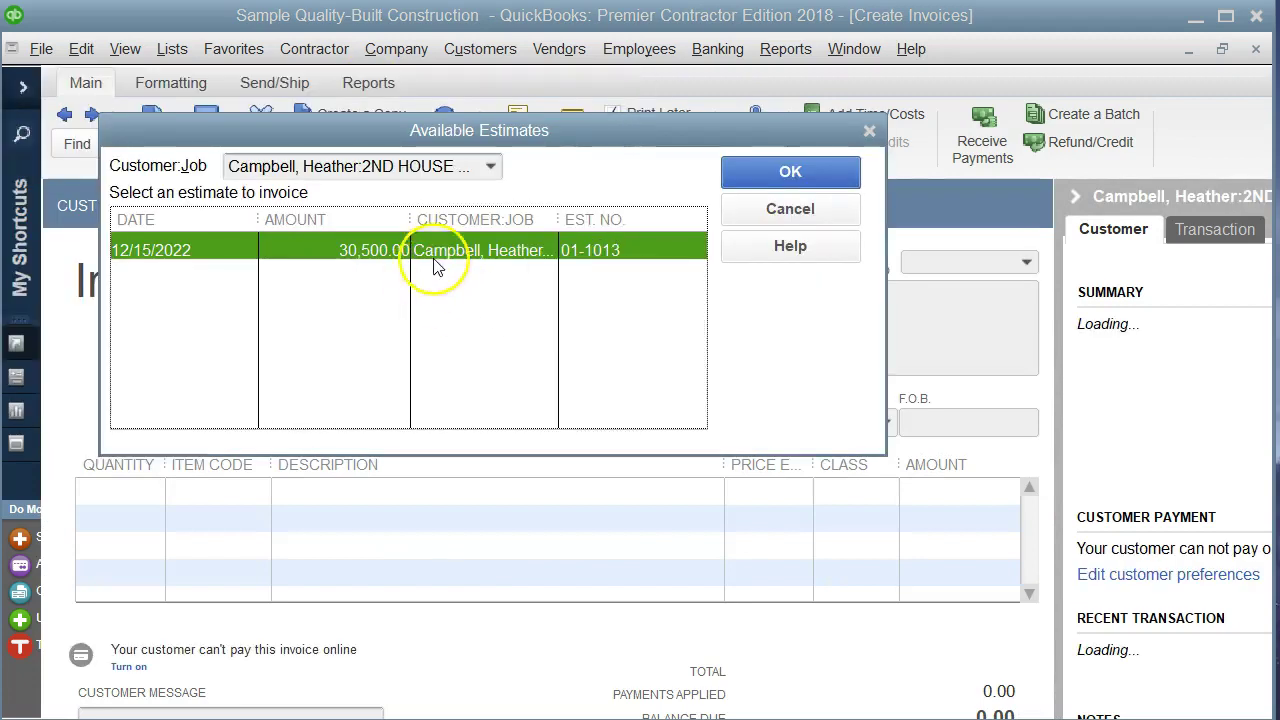
click(763, 170)
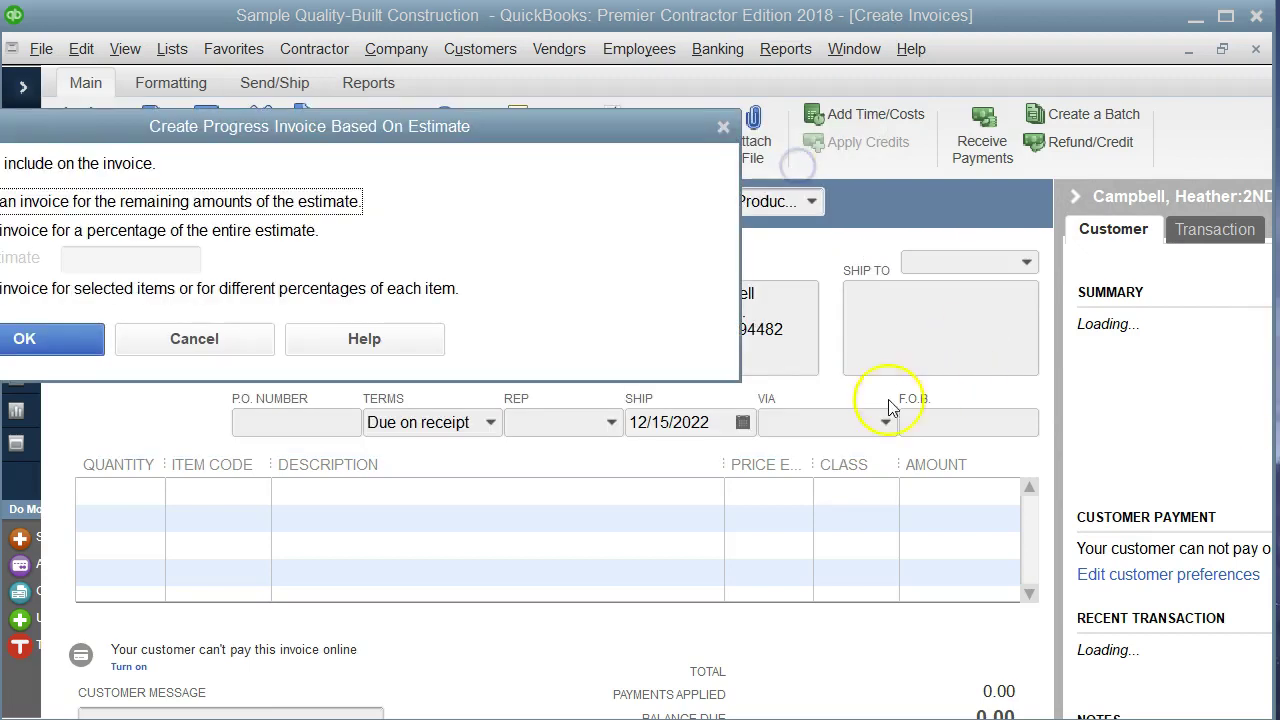
drag(508, 131, 735, 119)
click(162, 277)
click(300, 326)
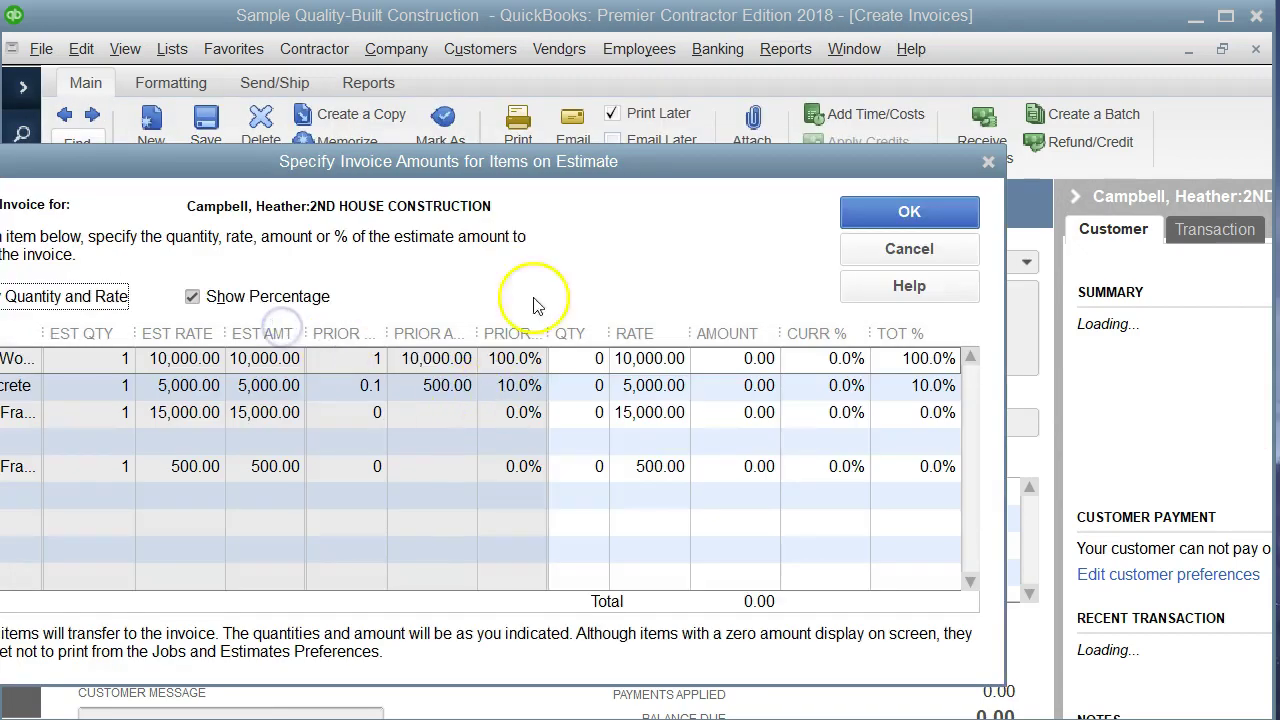
- Bill 100% of the 500.00 wall framing item, transfer the amounts to the invoice, and check its change order line
drag(516, 161, 679, 105)
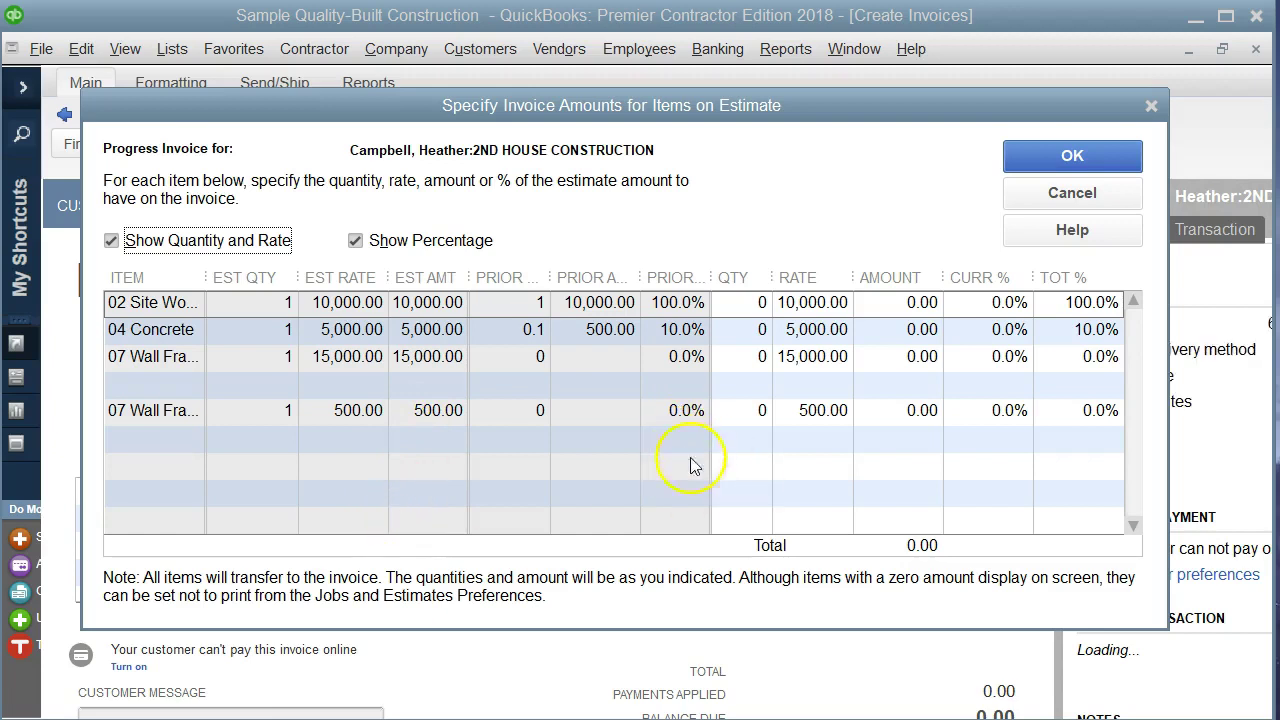
click(1025, 413)
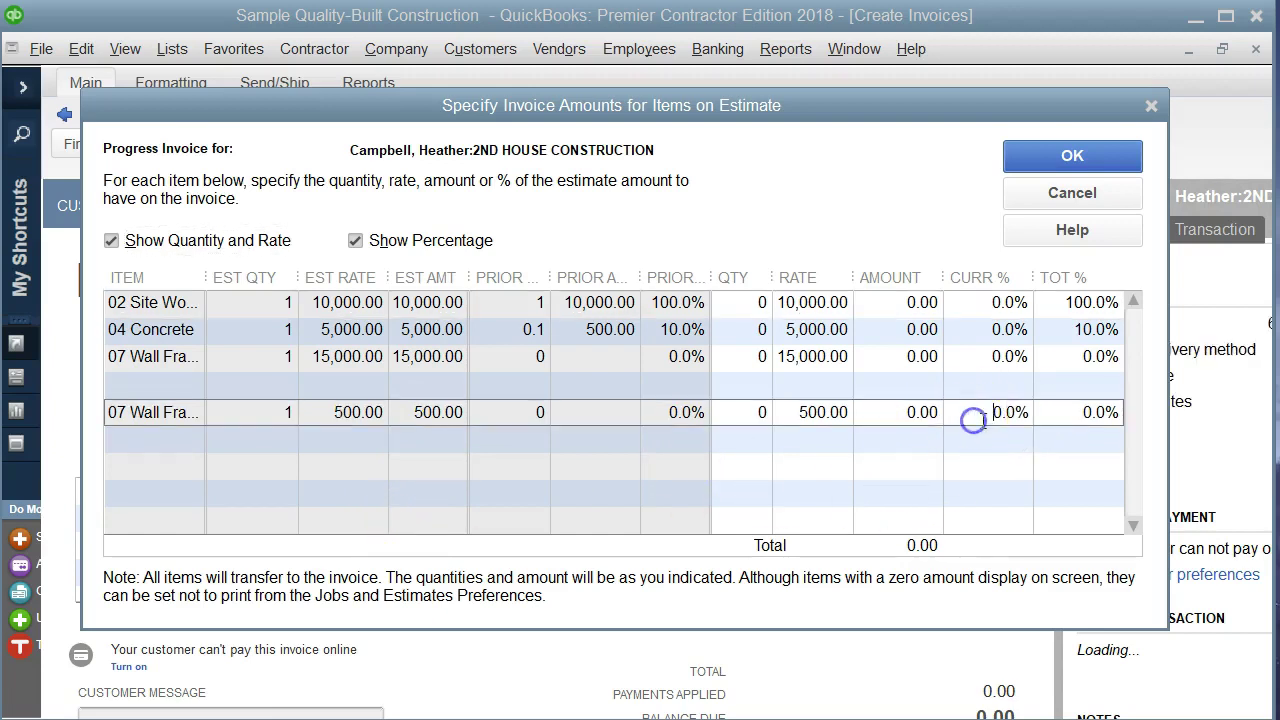
text(1)
key(Tab)
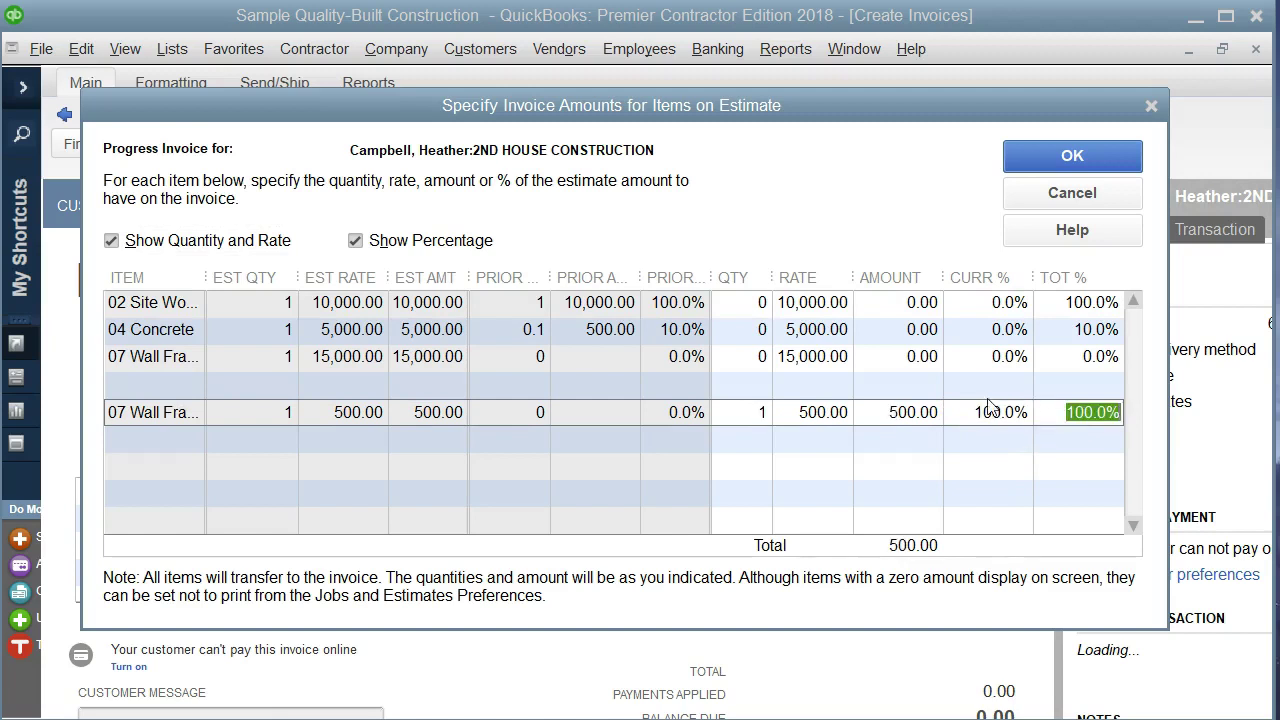
click(1079, 157)
click(566, 372)
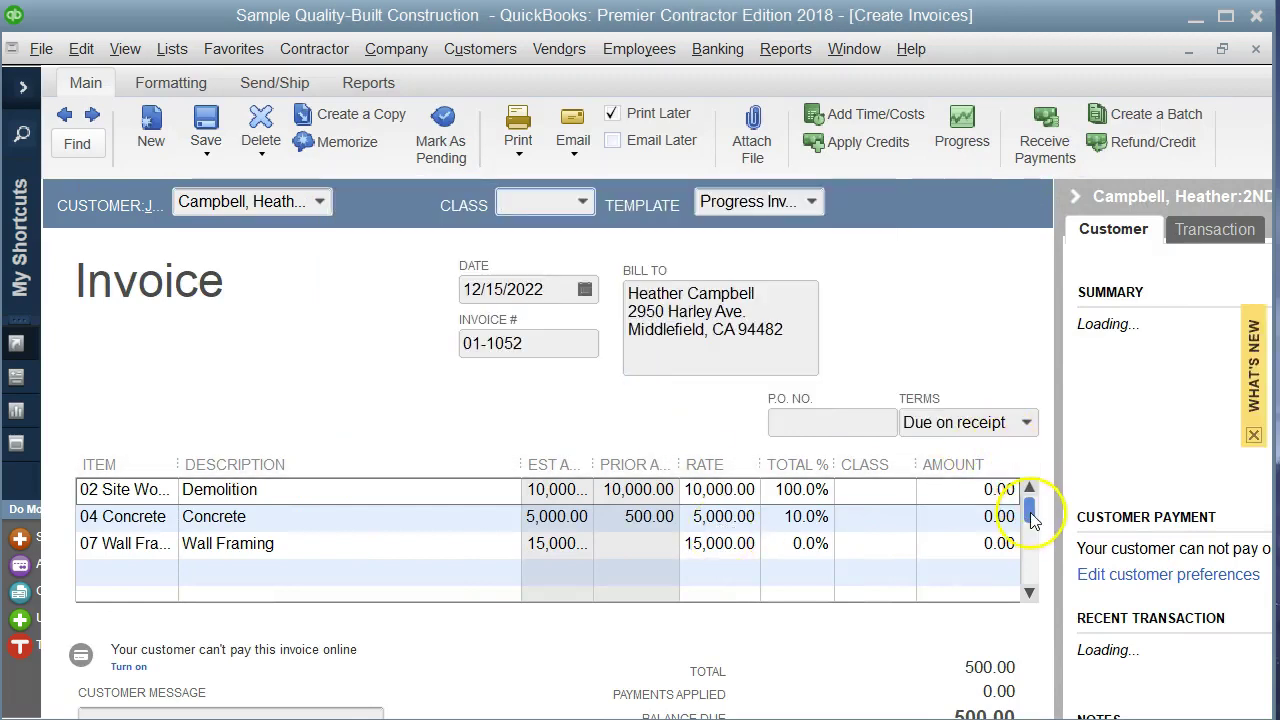
scroll(1029, 515, down, 3)
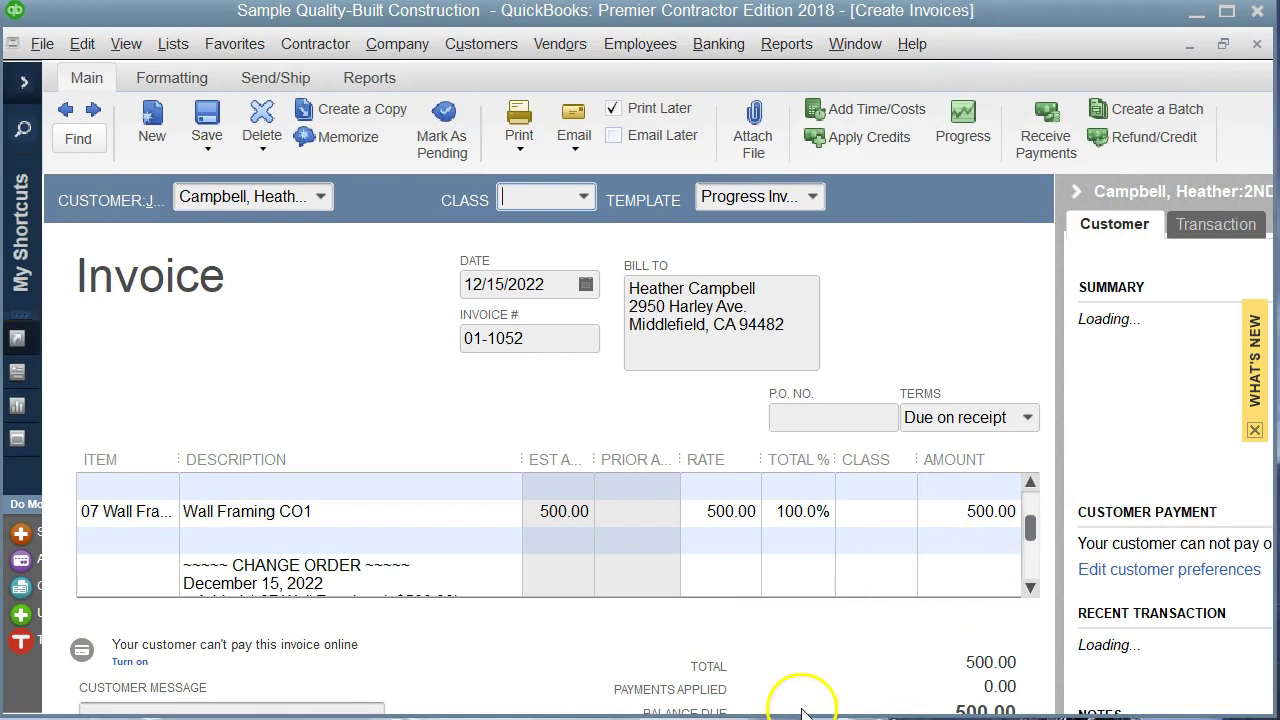
drag(801, 710, 801, 719)
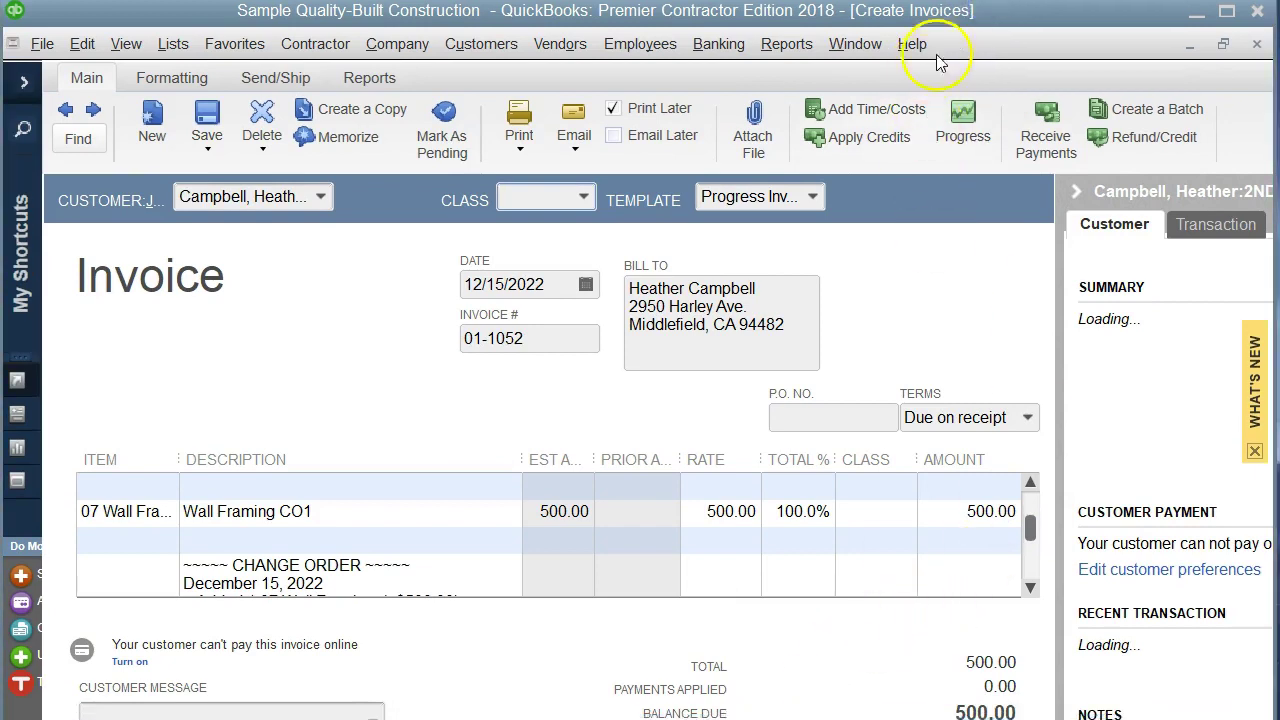